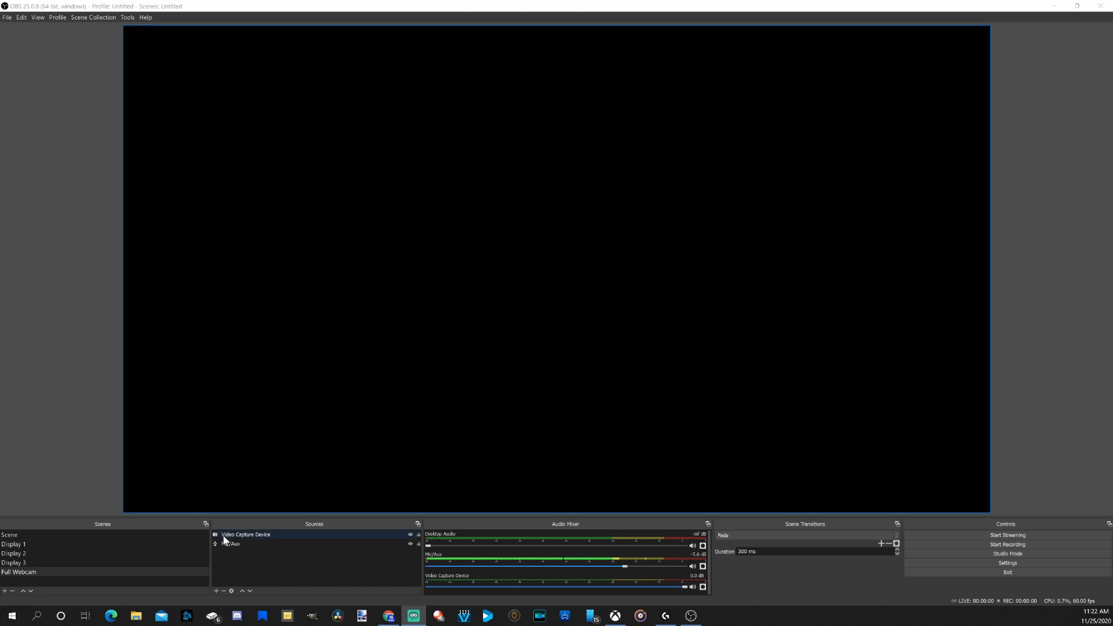
Step: Review the webcam source's image adjustment and camera control settings in OBS, then dismiss its properties
{"action": "left_click", "coordinate": [225, 539]}
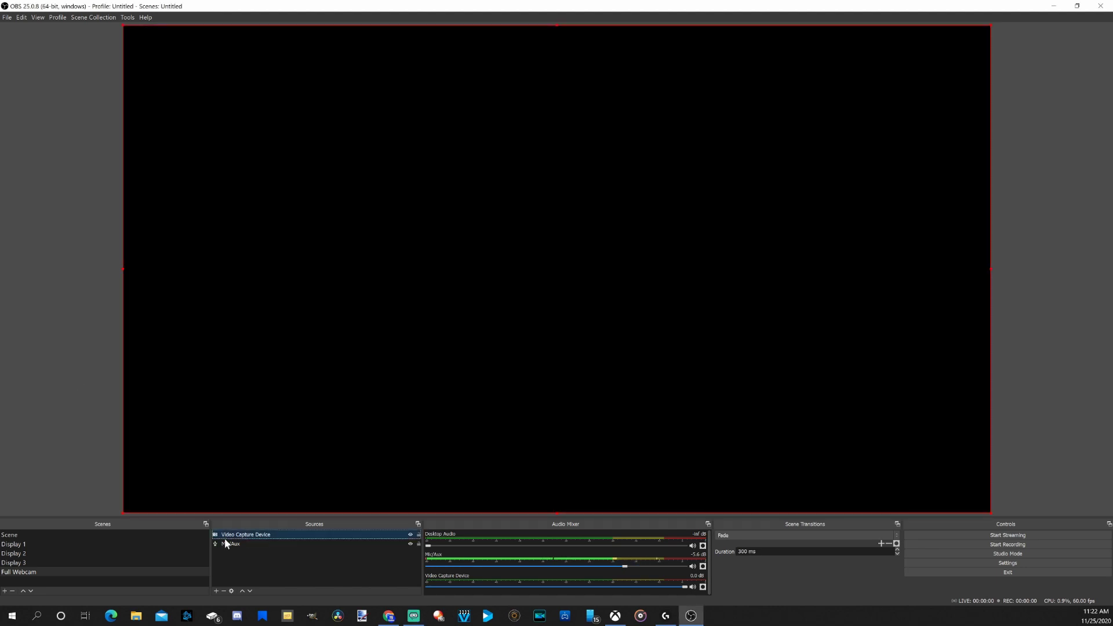
{"action": "double_click", "coordinate": [224, 539]}
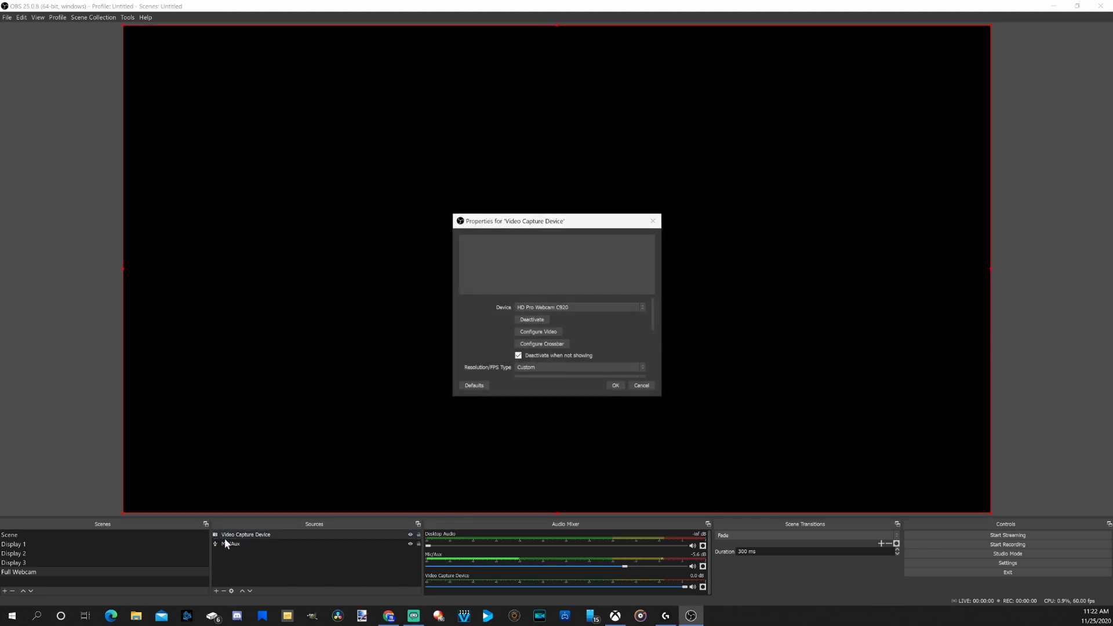
{"action": "left_click", "coordinate": [544, 332]}
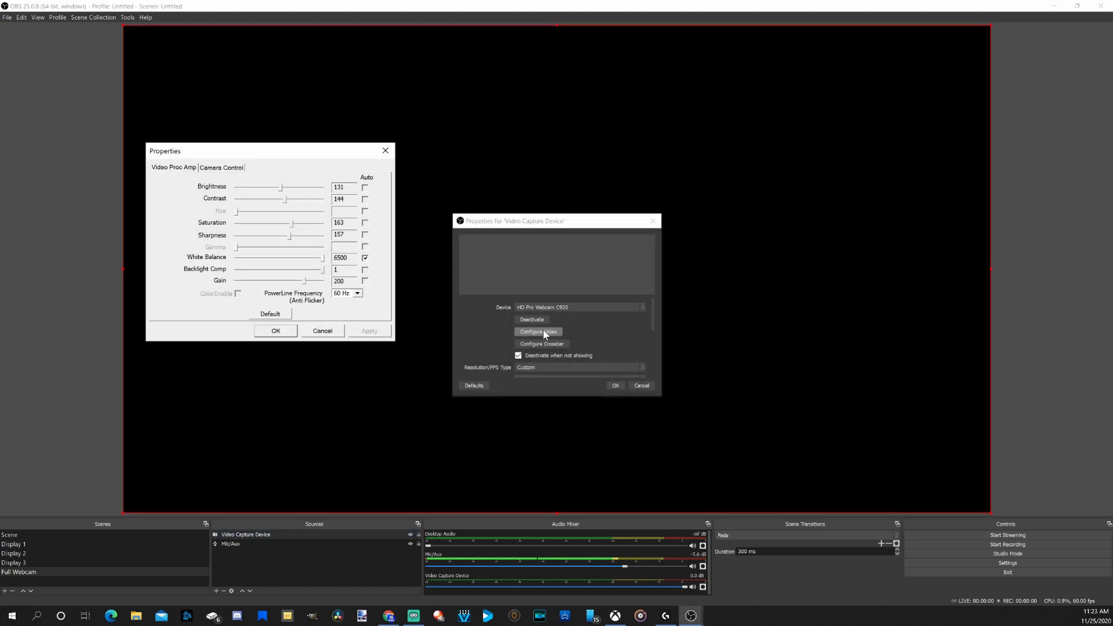
{"action": "left_click", "coordinate": [211, 171]}
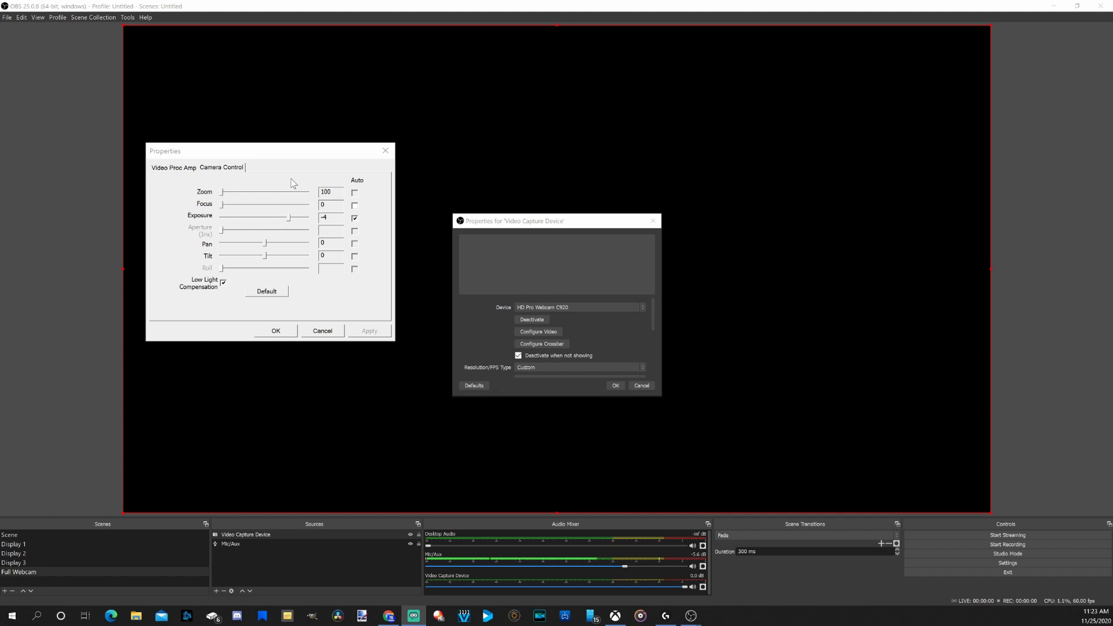
{"action": "left_click", "coordinate": [276, 333]}
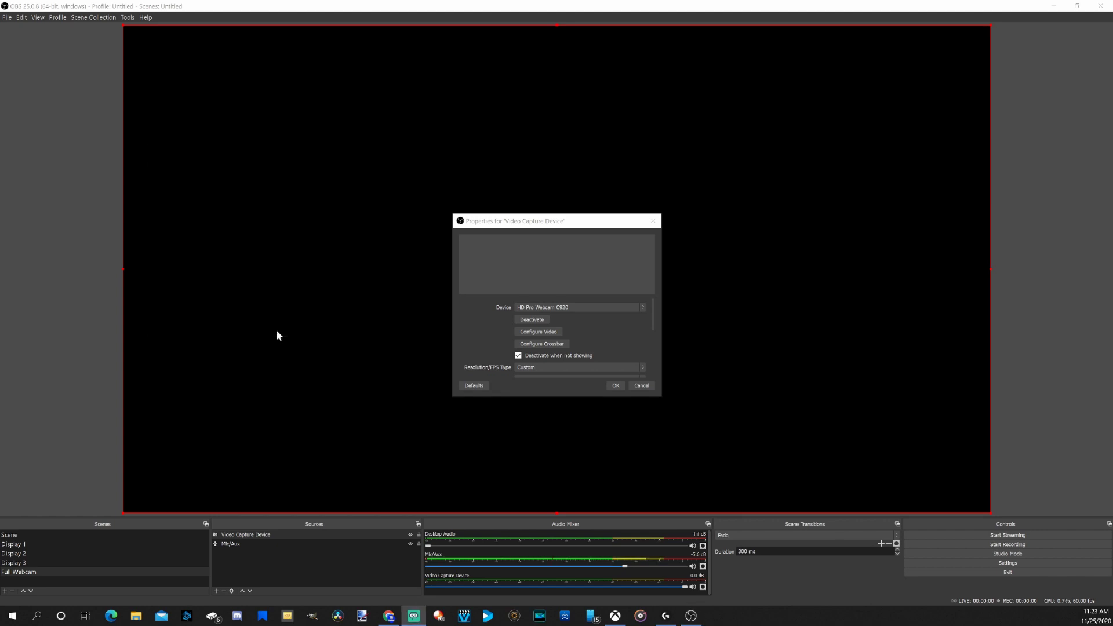
{"action": "left_click", "coordinate": [619, 386]}
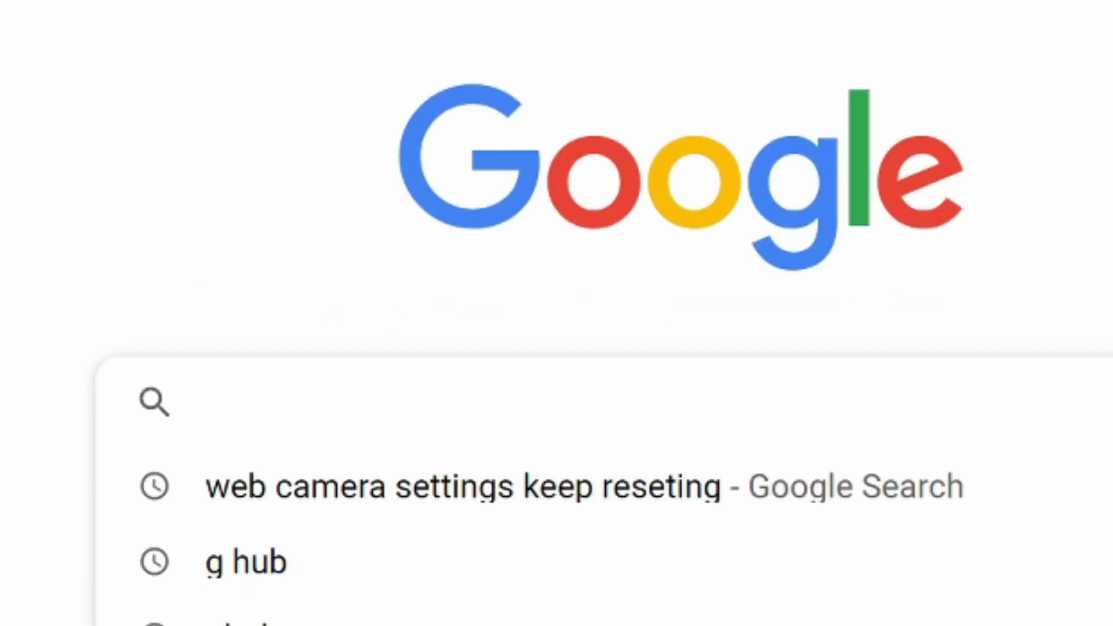
{"action": "type", "text": "logitech "}
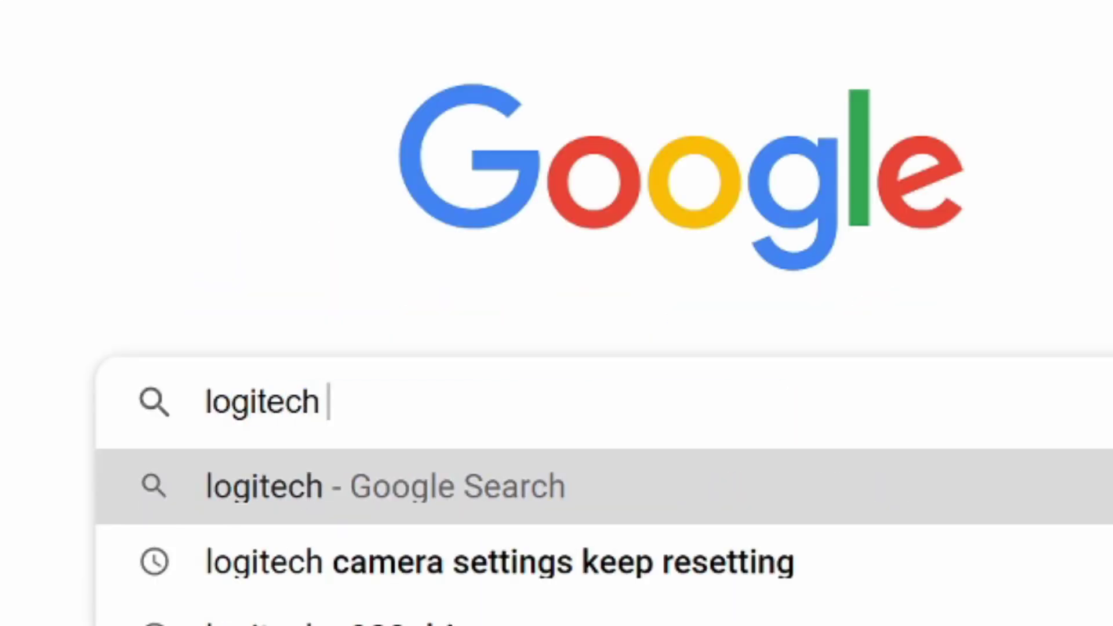
{"action": "type", "text": "G "}
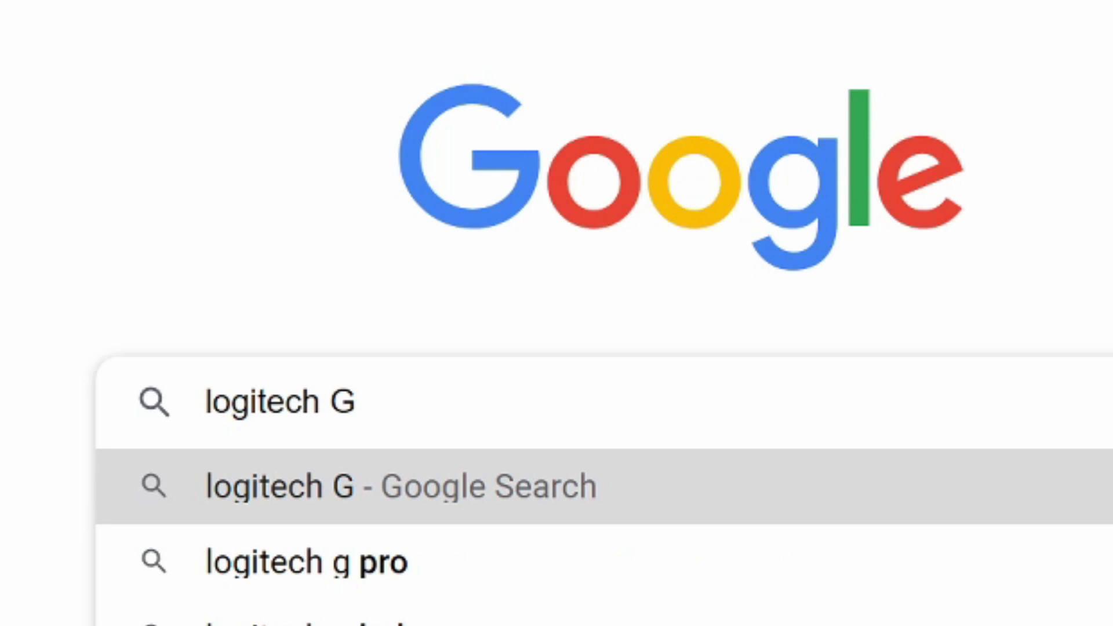
{"action": "type", "text": "hub"}
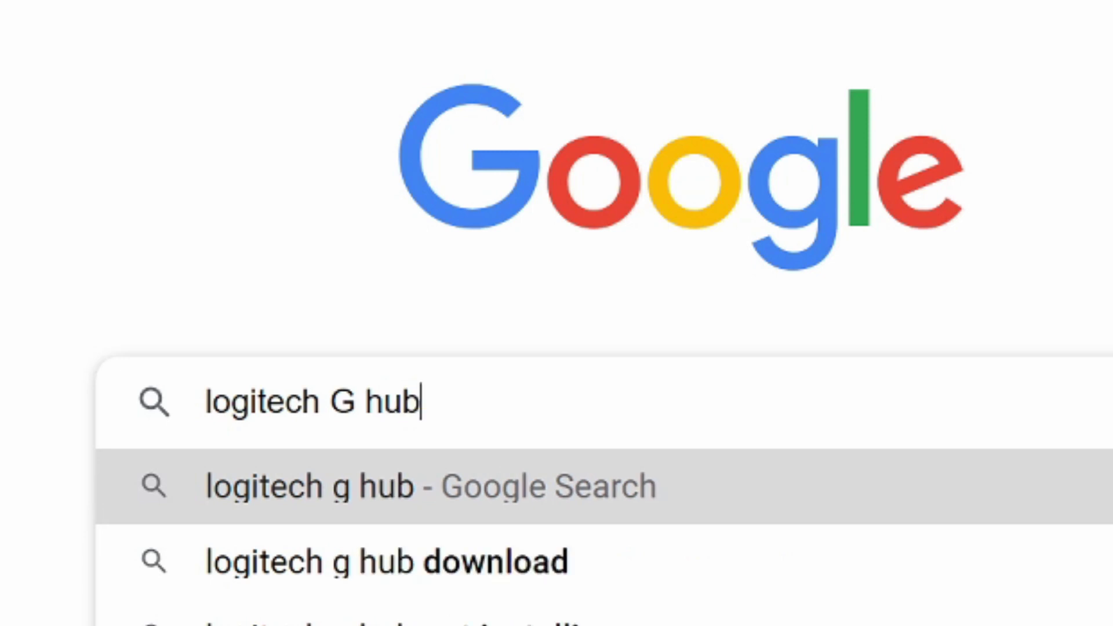
Step: Search Google for logitech g hub, open the logitechg.com result, then minimize Chrome and OBS to reveal G HUB
{"action": "left_click", "coordinate": [540, 486]}
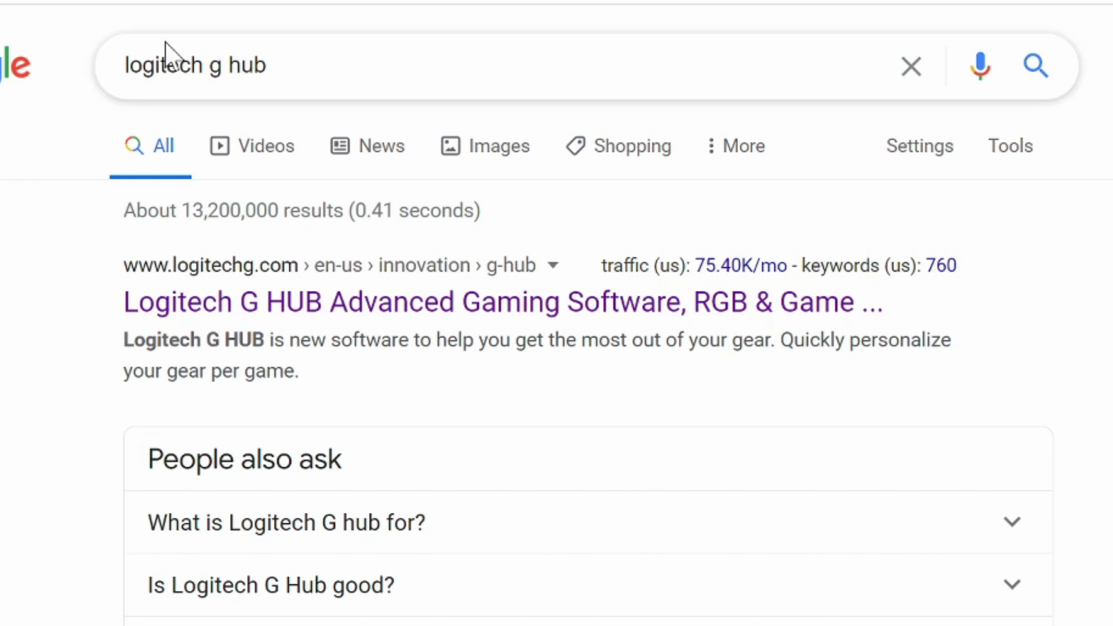
{"action": "left_click_drag", "start_coordinate": [269, 66], "coordinate": [122, 65]}
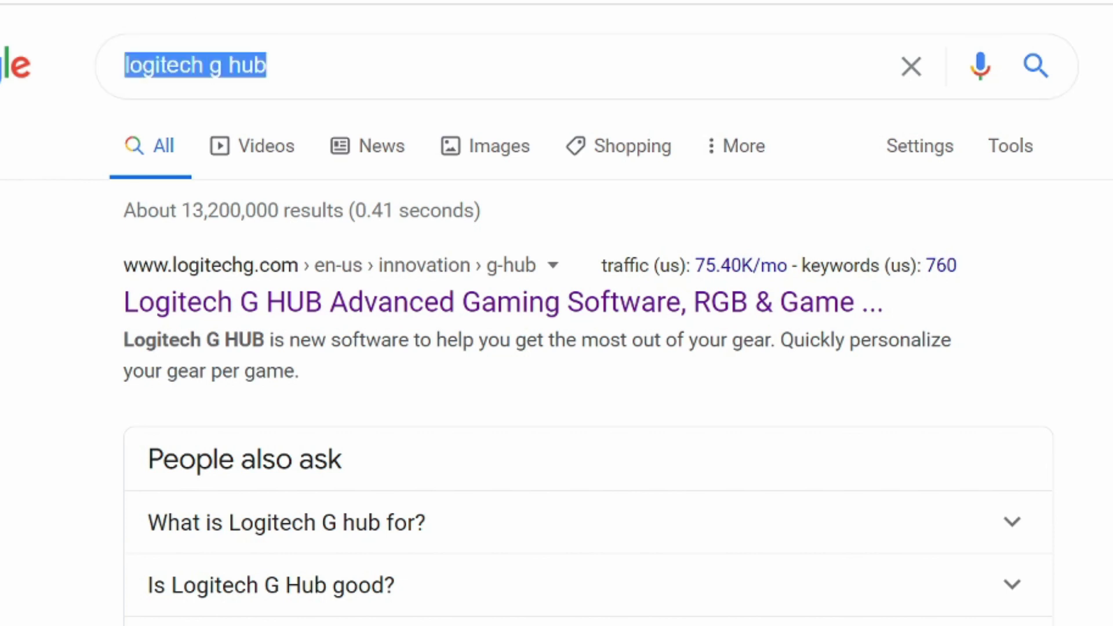
{"action": "left_click", "coordinate": [170, 305]}
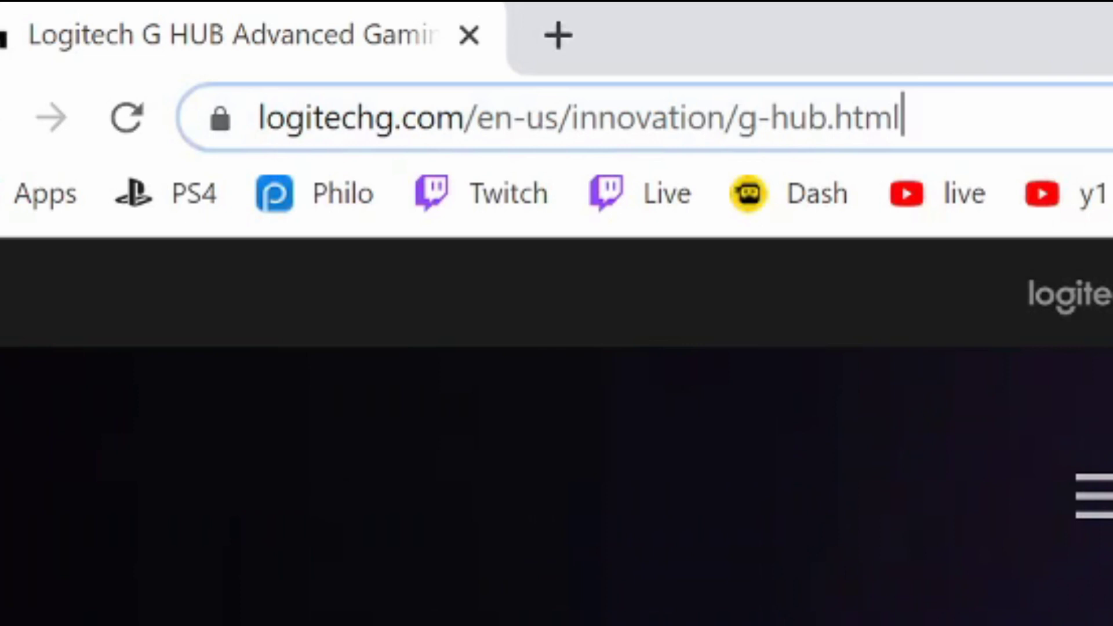
{"action": "left_click_drag", "start_coordinate": [901, 118], "coordinate": [257, 117]}
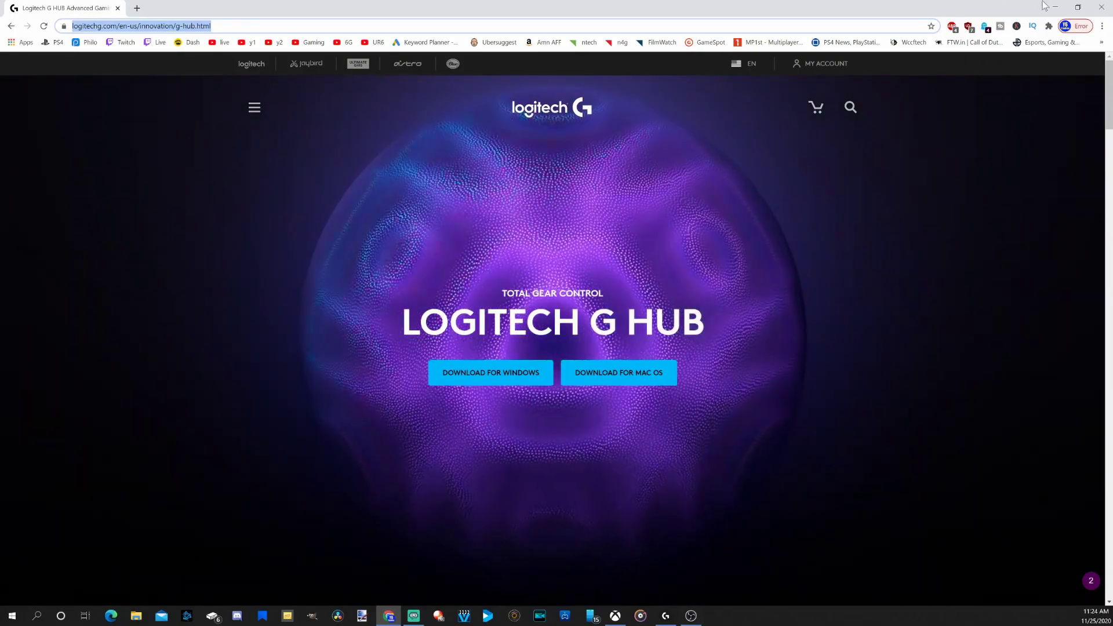
{"action": "left_click", "coordinate": [1054, 7]}
{"action": "left_click", "coordinate": [1054, 8]}
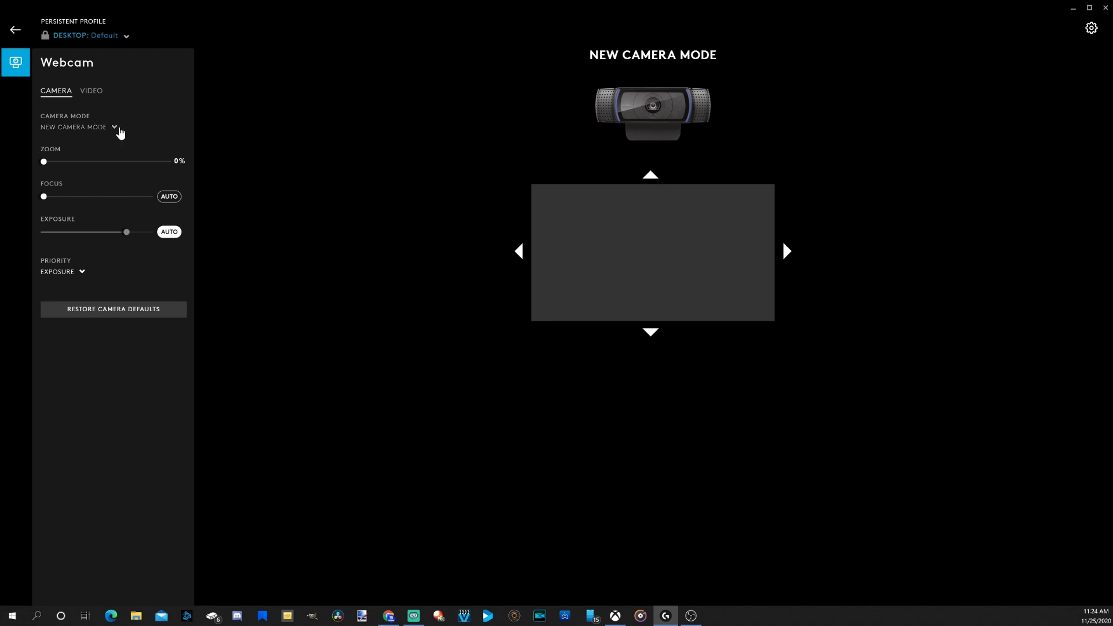
Step: Check the Camera Mode list, then show the webcam's VIDEO settings for New Video Mode
{"action": "left_click", "coordinate": [116, 129]}
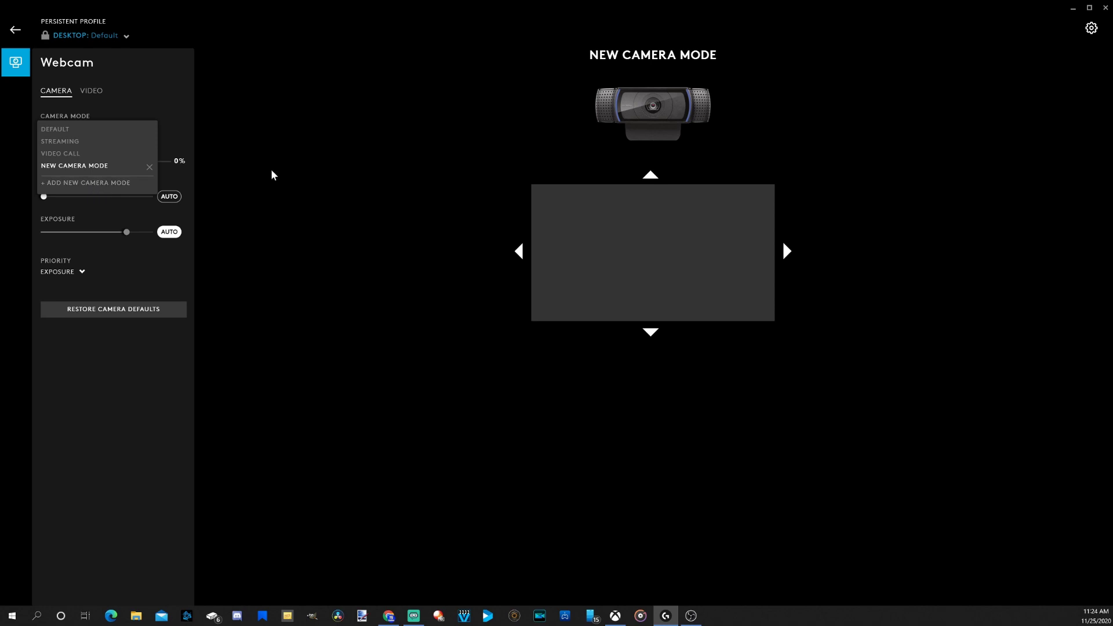
{"action": "left_click", "coordinate": [310, 158]}
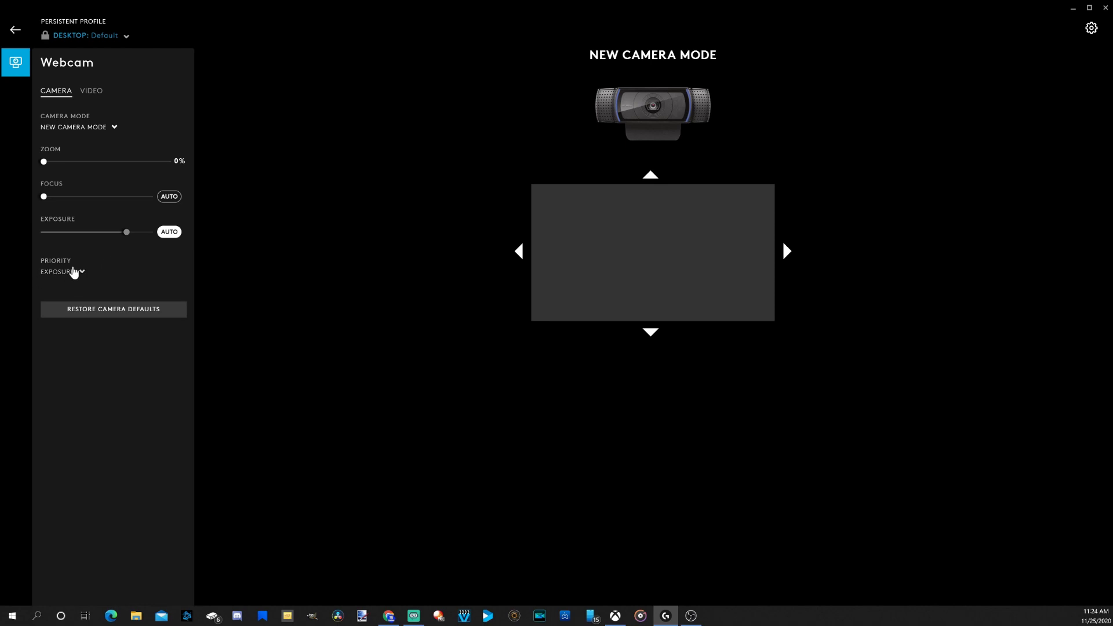
{"action": "left_click", "coordinate": [92, 93]}
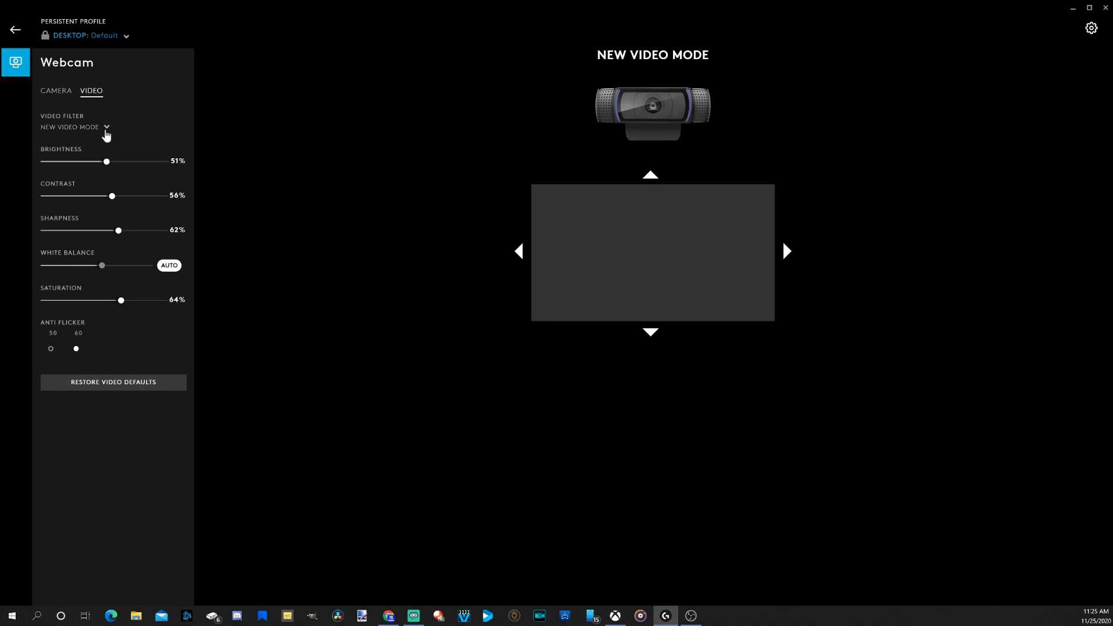
Step: Check the Video Filter list, then switch between VIDEO and CAMERA settings, ending on New Camera Mode
{"action": "left_click", "coordinate": [108, 129]}
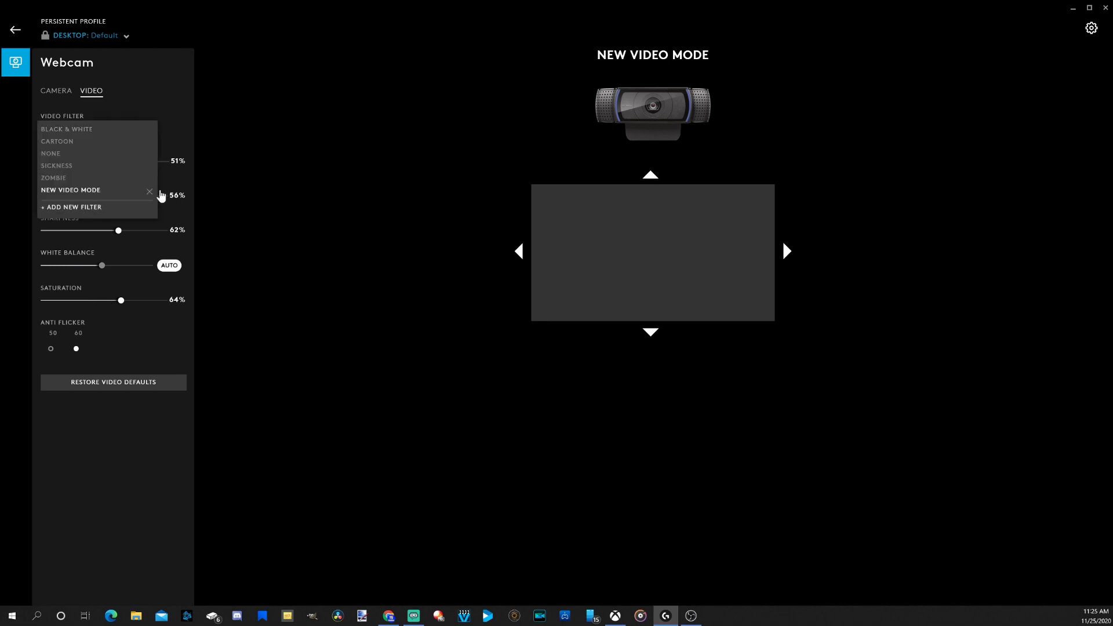
{"action": "left_click", "coordinate": [291, 180]}
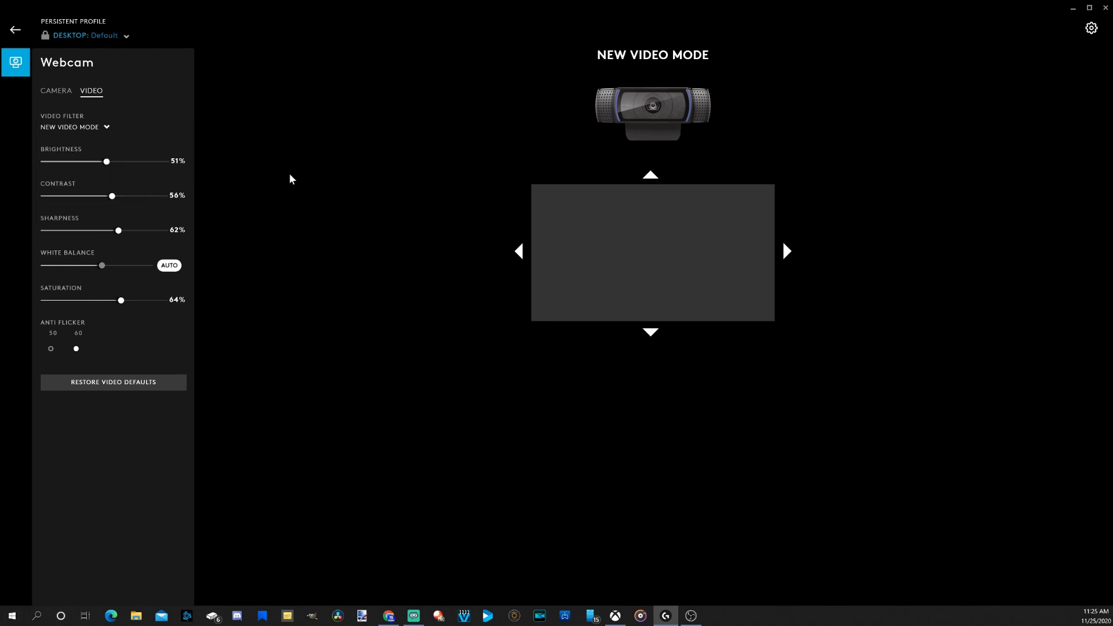
{"action": "left_click", "coordinate": [72, 93]}
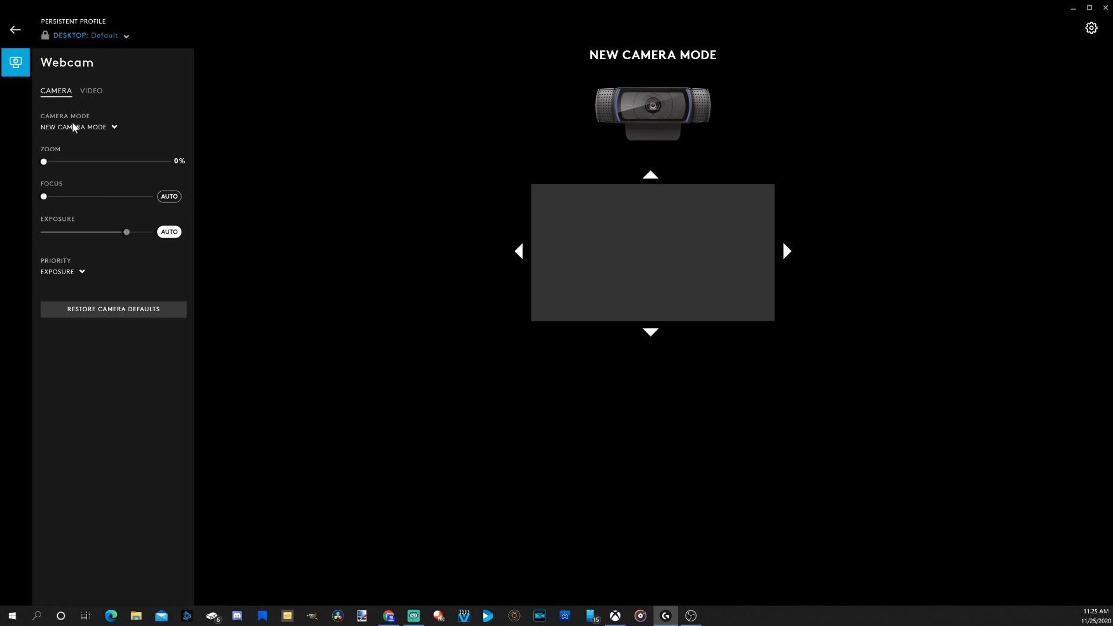
{"action": "left_click", "coordinate": [102, 93]}
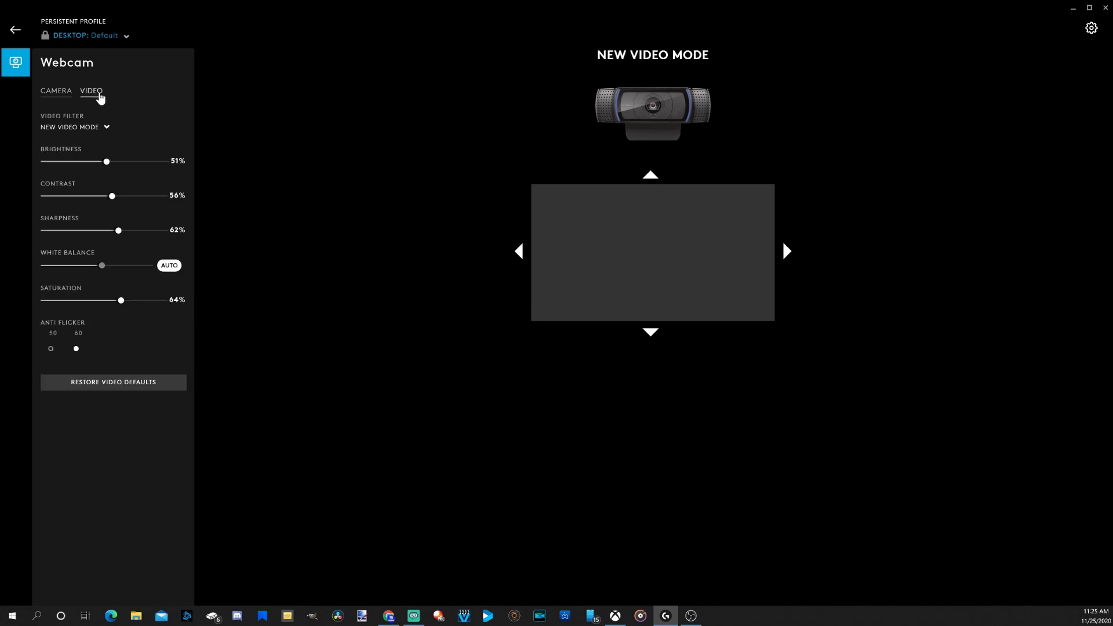
{"action": "left_click", "coordinate": [64, 94]}
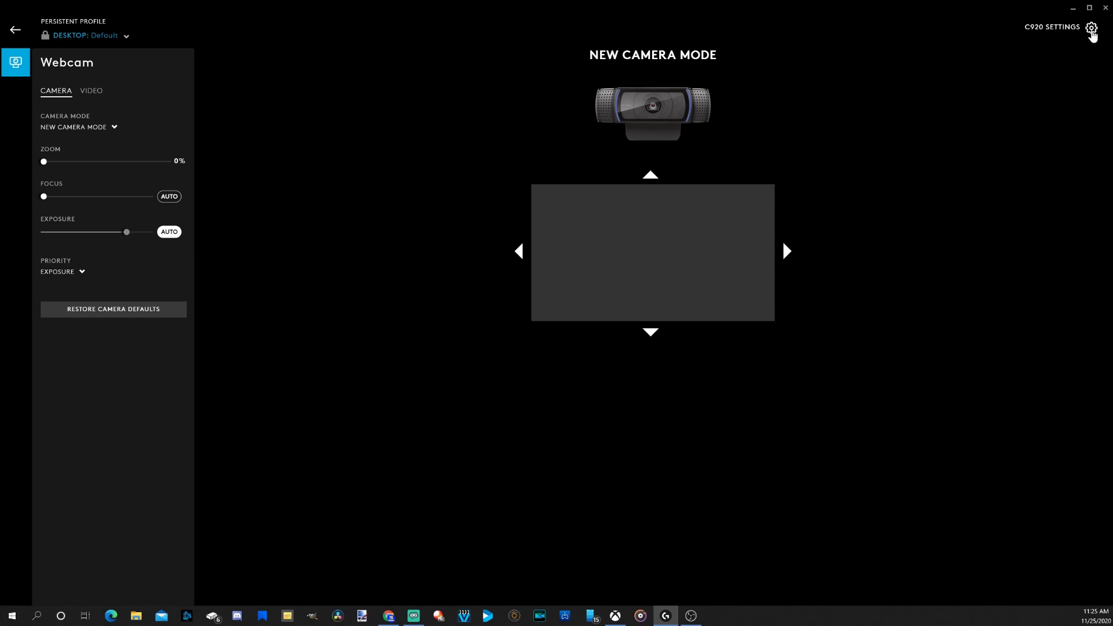
{"action": "left_click", "coordinate": [1092, 31]}
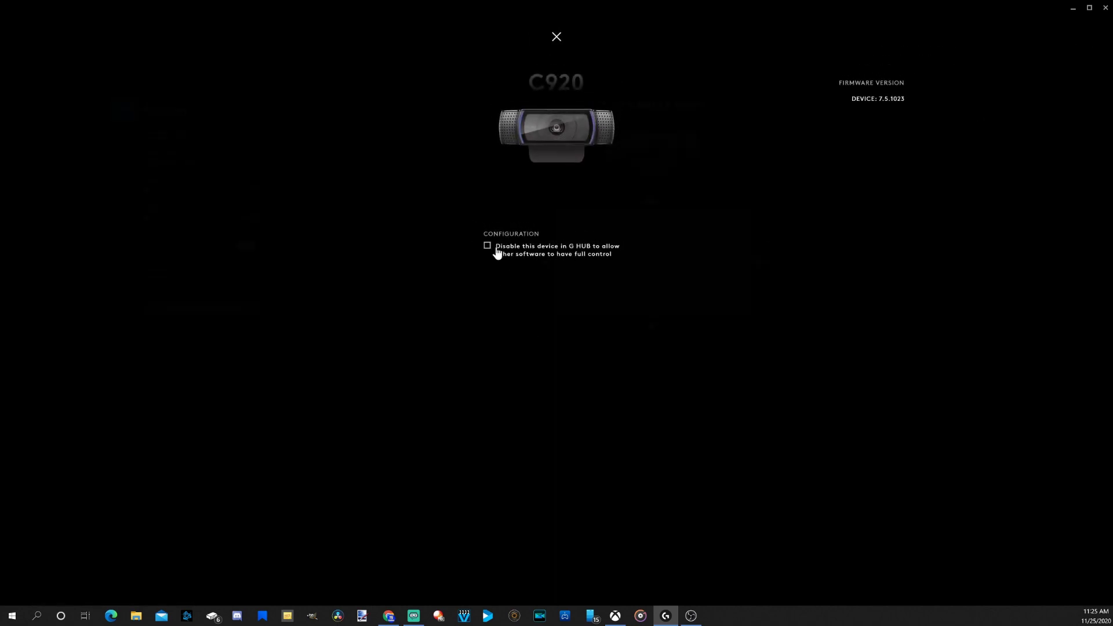